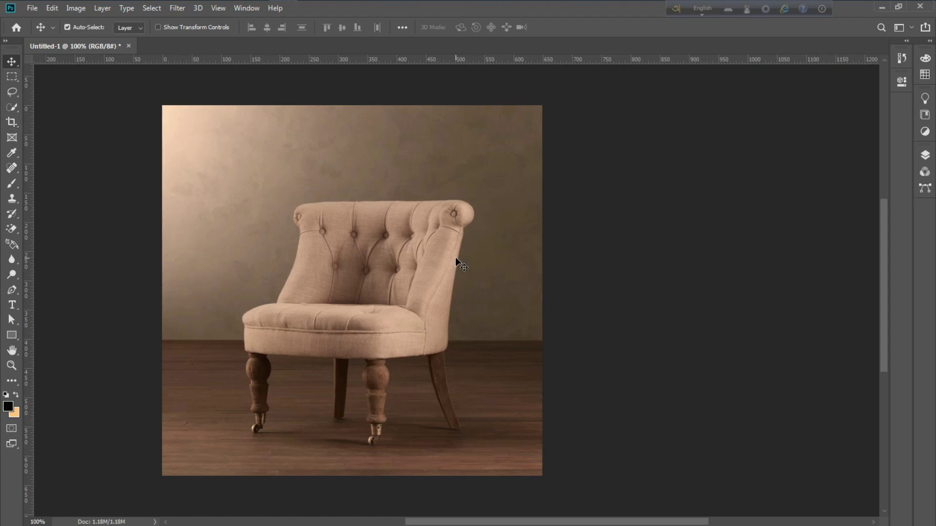
Step: Undock the Layers panel from the right dock so it floats over the workspace
{"action": "left_click", "coordinate": [925, 155]}
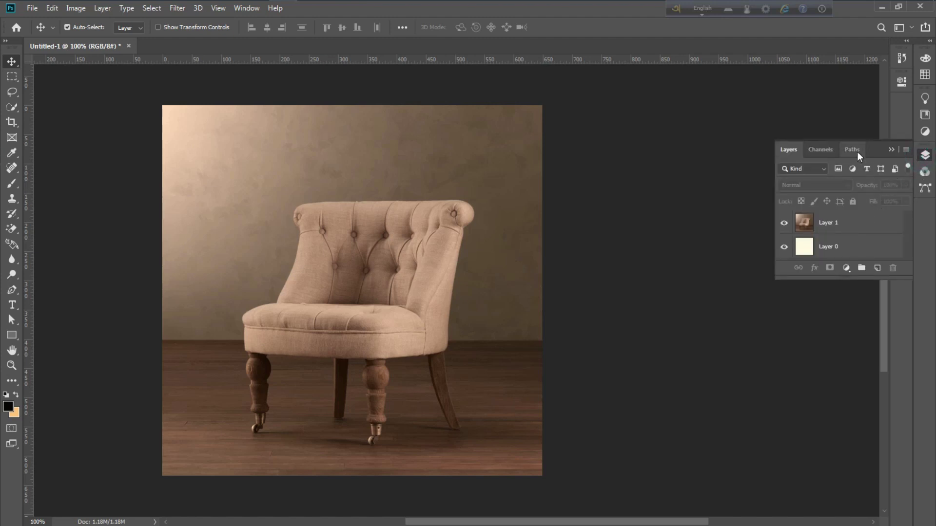
{"action": "left_click_drag", "start_coordinate": [880, 148], "coordinate": [668, 126]}
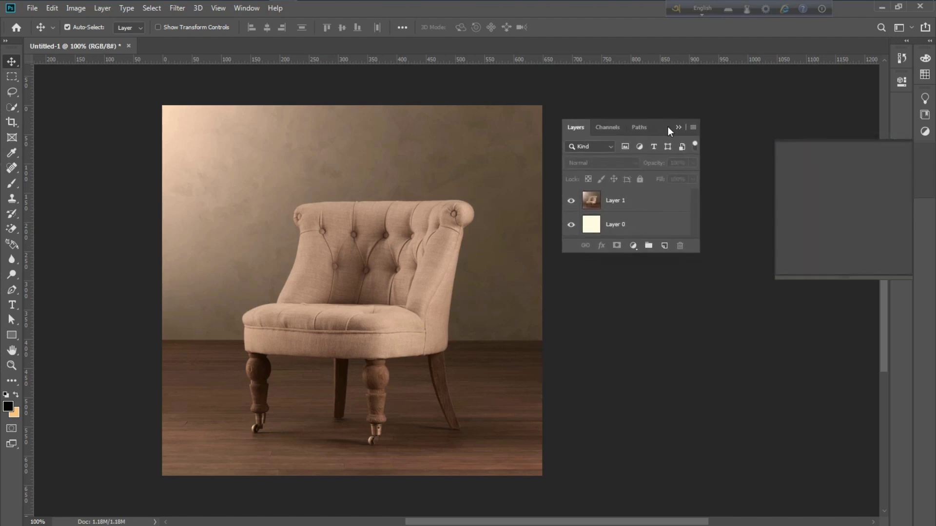
{"action": "left_click_drag", "start_coordinate": [653, 116], "coordinate": [674, 124]}
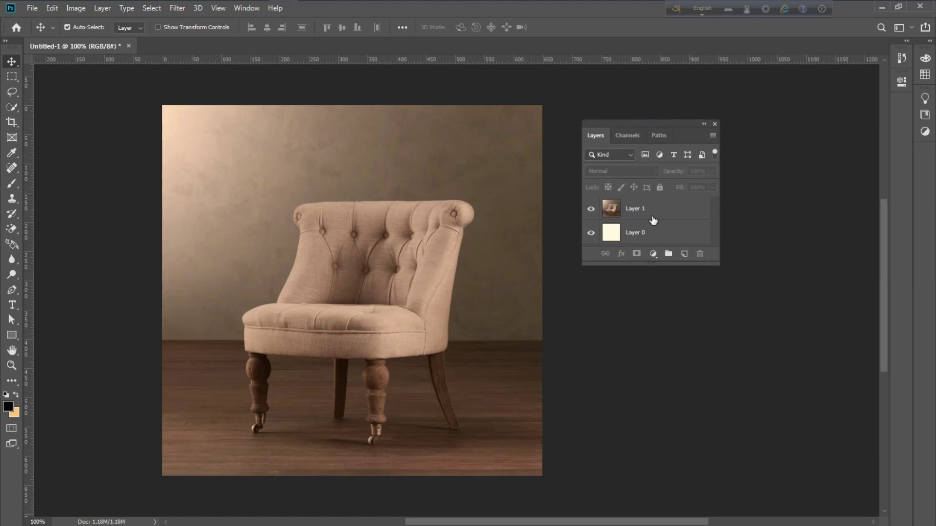
Step: Switch to the Crop tool, keeping the Ratio crop preset
{"action": "left_click", "coordinate": [15, 122]}
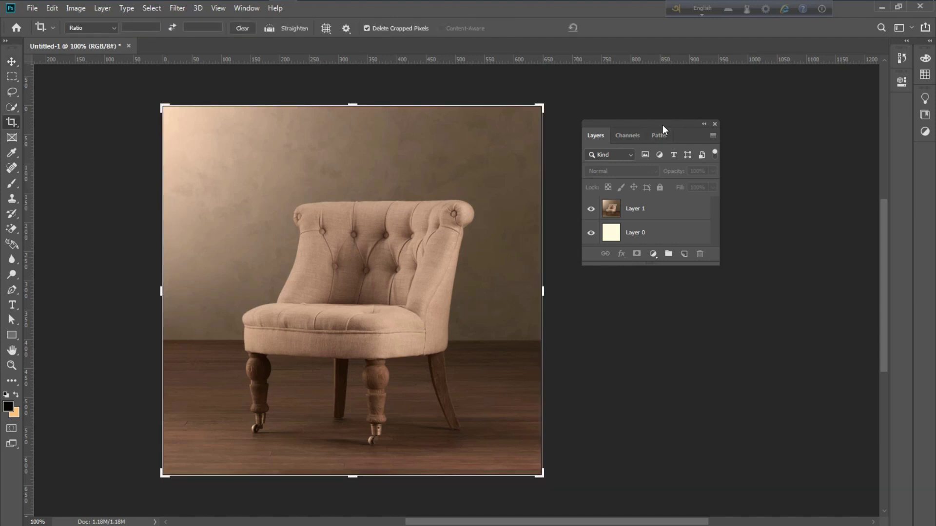
{"action": "left_click_drag", "start_coordinate": [662, 125], "coordinate": [680, 125]}
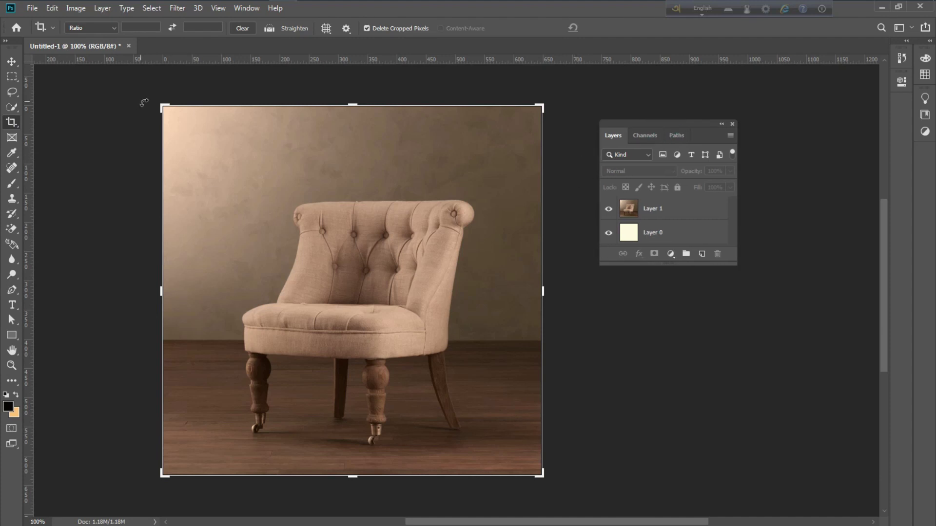
{"action": "left_click", "coordinate": [88, 31]}
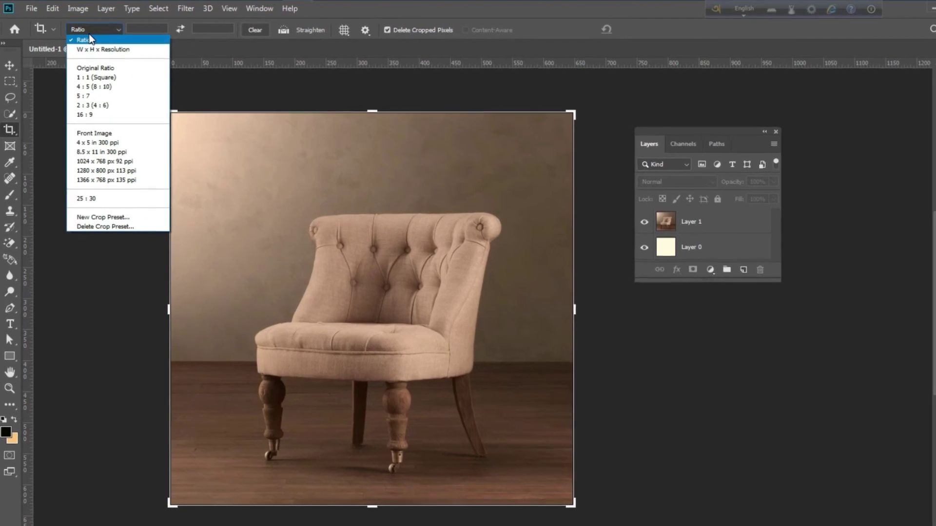
{"action": "left_click", "coordinate": [101, 41]}
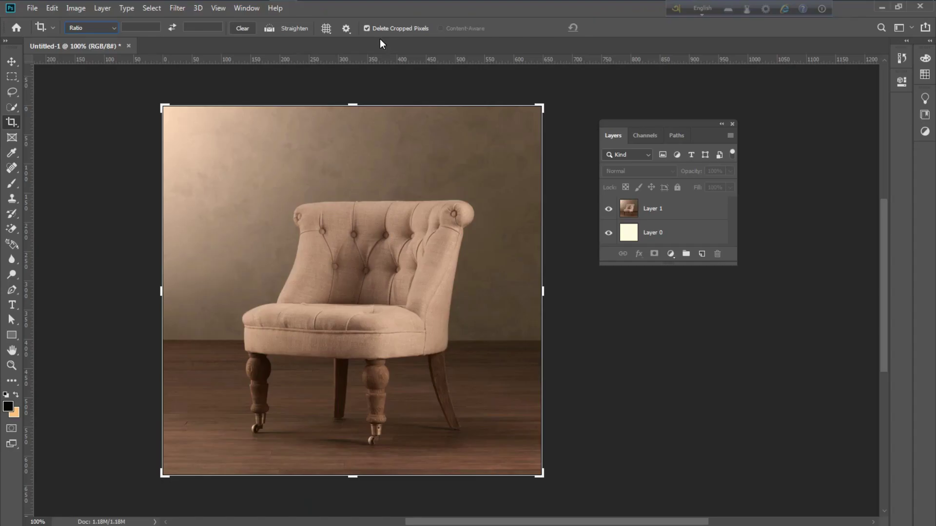
Step: Move the Layers panel aside and drag the crop box's right edge beyond the photo
{"action": "left_click_drag", "start_coordinate": [688, 121], "coordinate": [124, 99]}
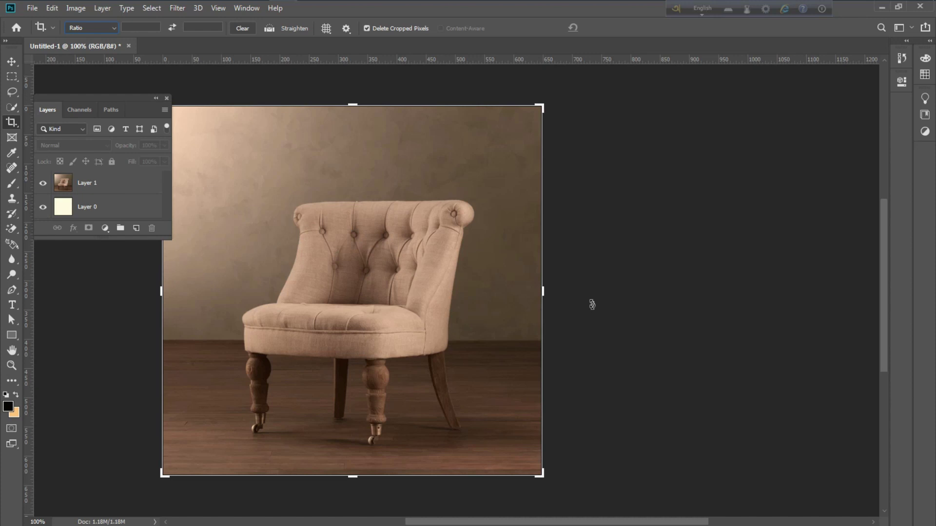
{"action": "left_click_drag", "start_coordinate": [545, 291], "coordinate": [600, 293]}
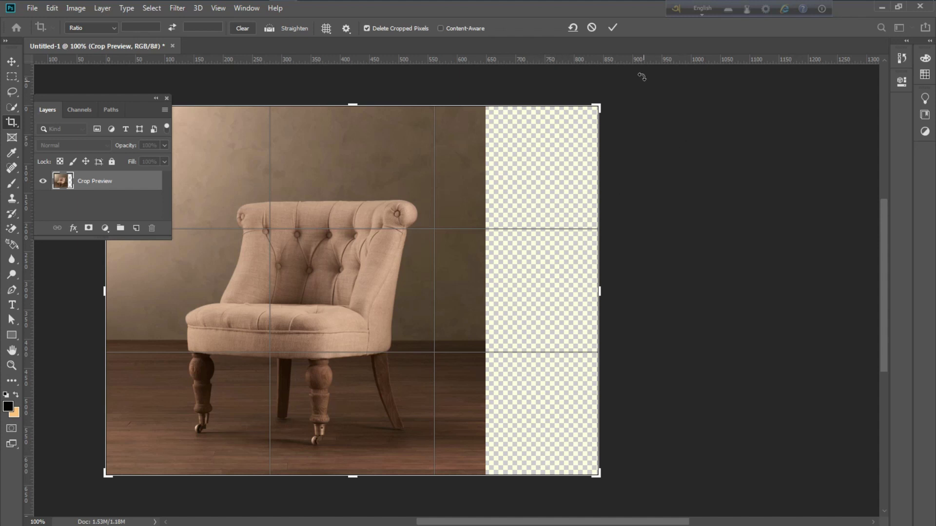
Step: Commit the crop to add the transparent strip, then reposition the floating Layers panel
{"action": "left_click", "coordinate": [612, 28]}
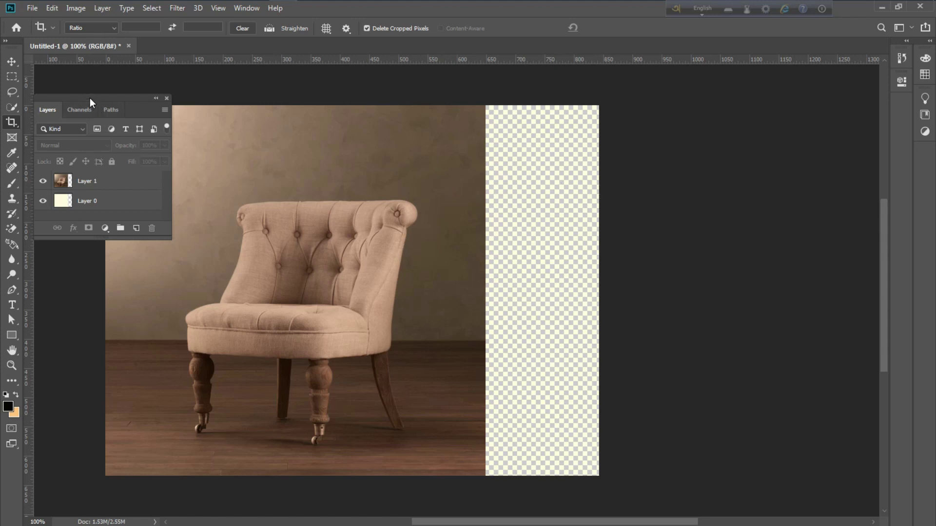
{"action": "left_click_drag", "start_coordinate": [89, 98], "coordinate": [115, 88]}
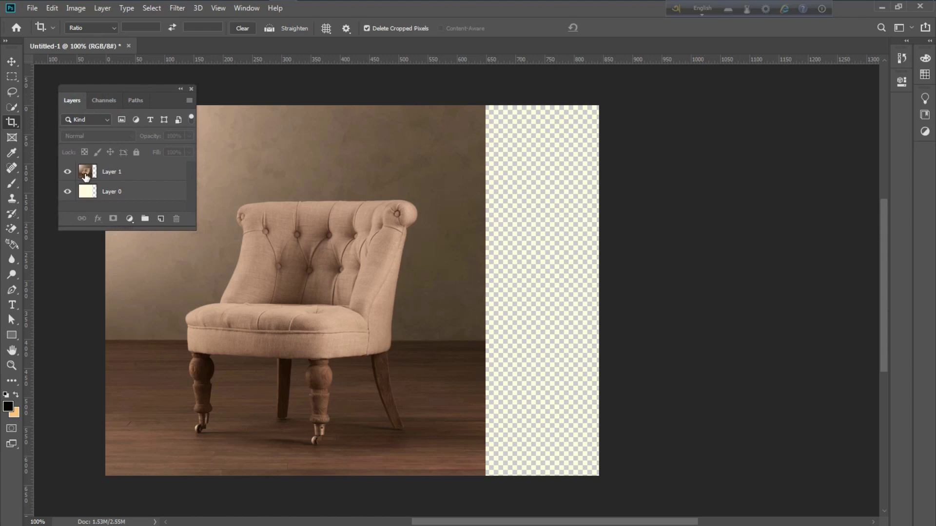
Step: Marquee-select a full-height strip along the photo's right edge and make Layer 1 active
{"action": "left_click", "coordinate": [16, 75]}
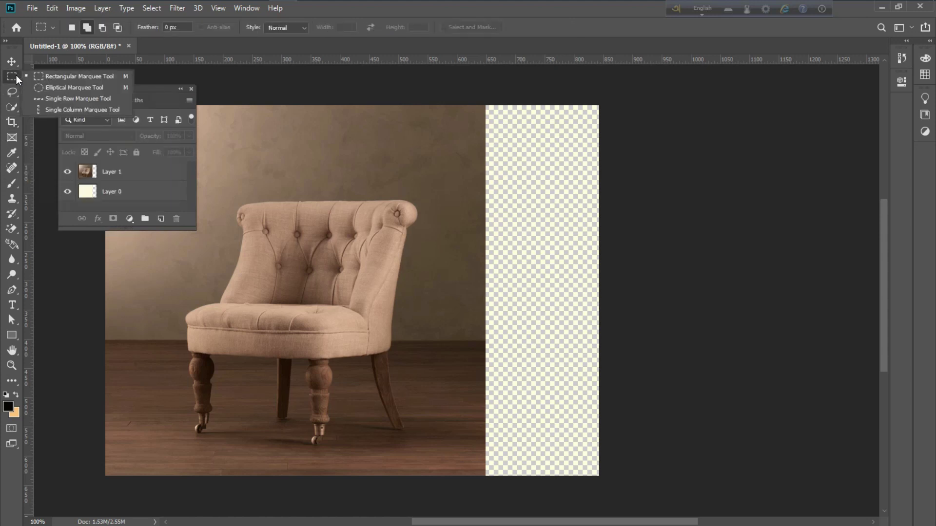
{"action": "left_click", "coordinate": [46, 73]}
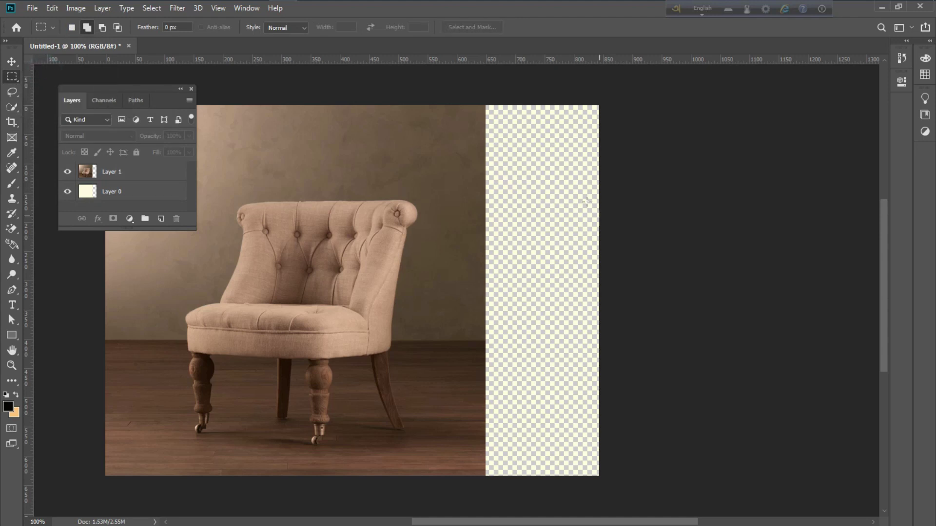
{"action": "left_click_drag", "start_coordinate": [430, 106], "coordinate": [481, 184]}
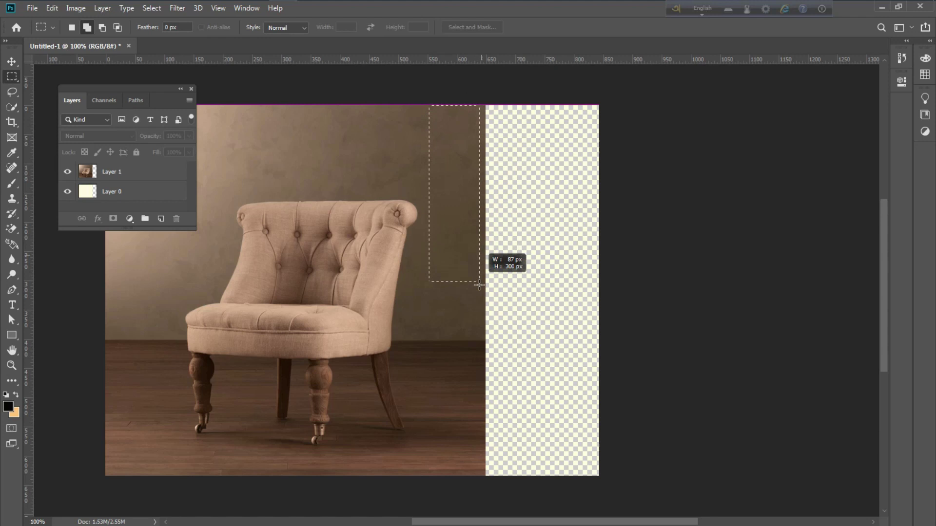
{"action": "left_click_drag", "start_coordinate": [481, 184], "coordinate": [484, 477]}
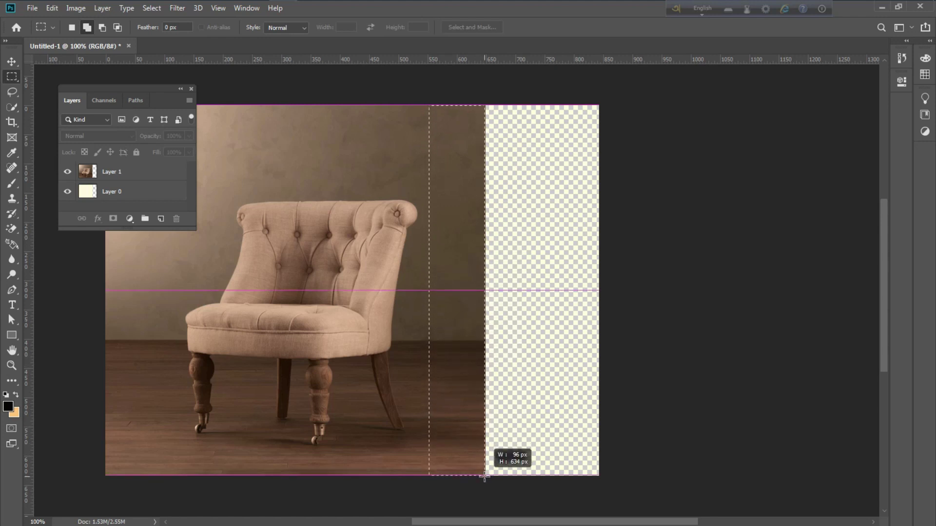
{"action": "left_click_drag", "start_coordinate": [484, 478], "coordinate": [484, 478]}
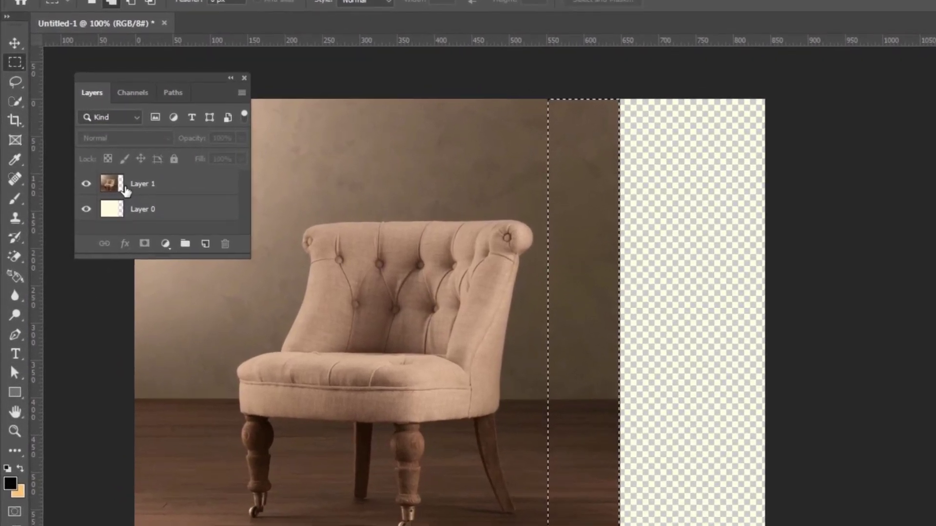
{"action": "left_click", "coordinate": [115, 184]}
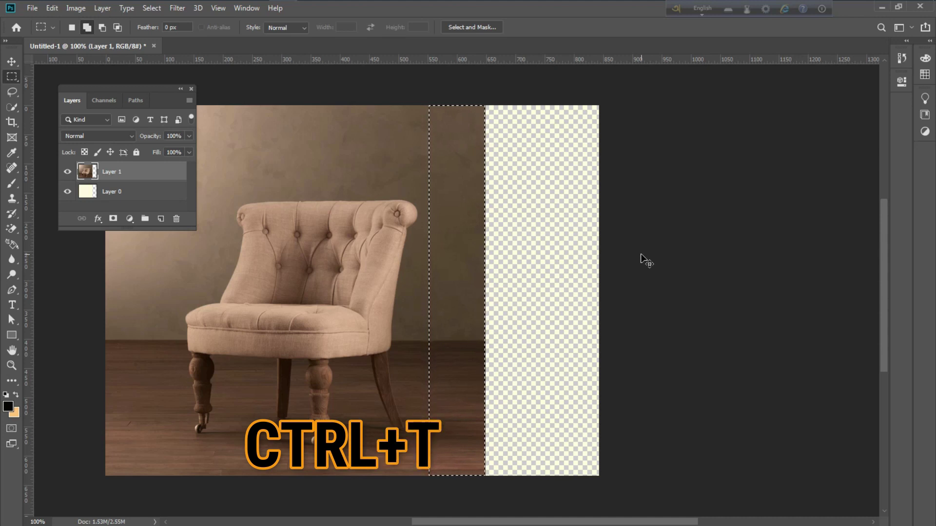
Step: Free Transform the strip, Shift-dragging its right handle to the canvas edge, and commit
{"action": "key", "text": "ctrl+t"}
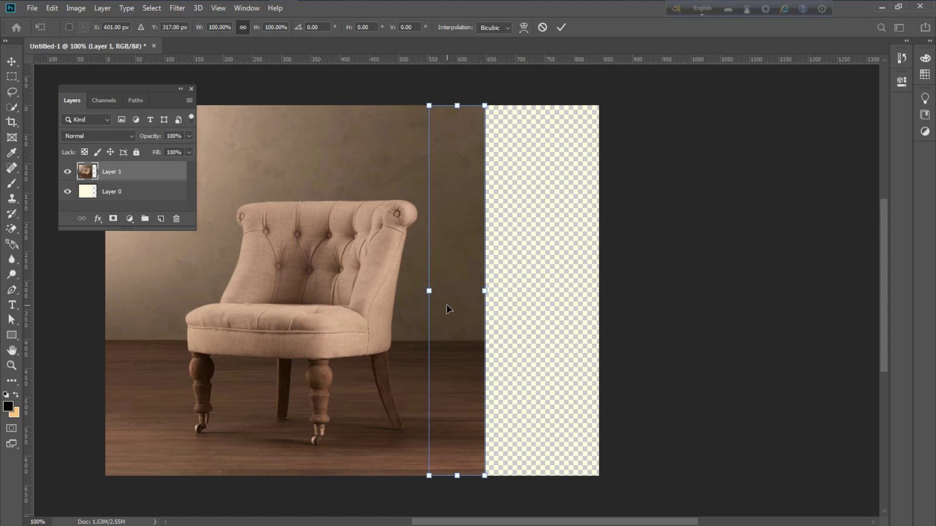
{"action": "key", "text": "shift"}
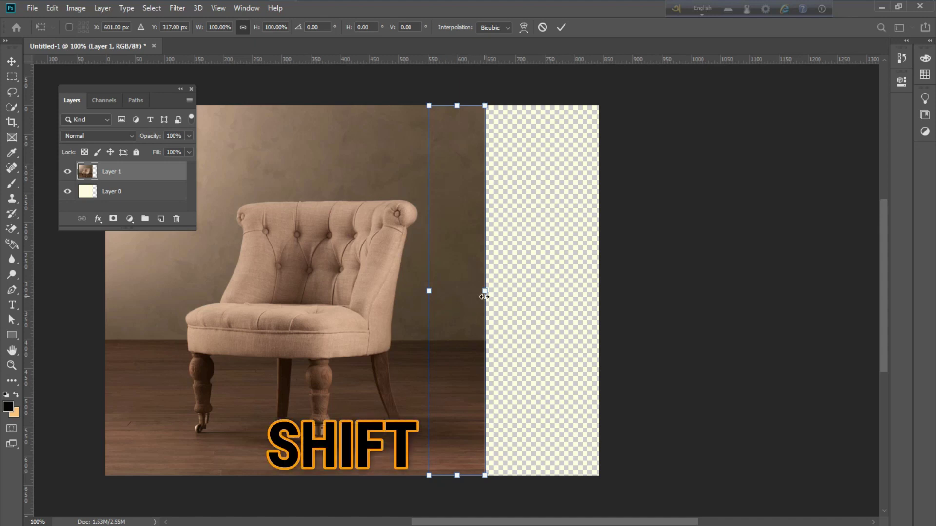
{"action": "left_click_drag", "start_coordinate": [487, 291], "coordinate": [601, 293]}
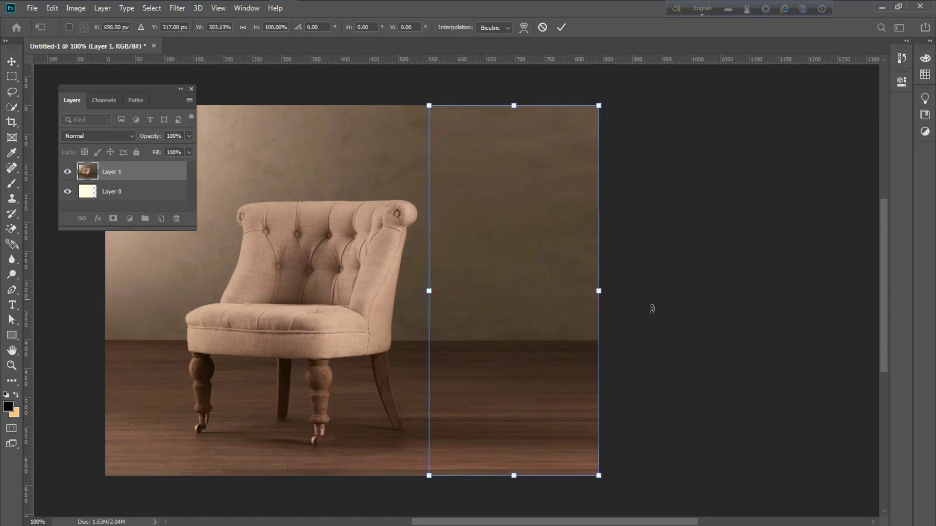
{"action": "left_click", "coordinate": [562, 28]}
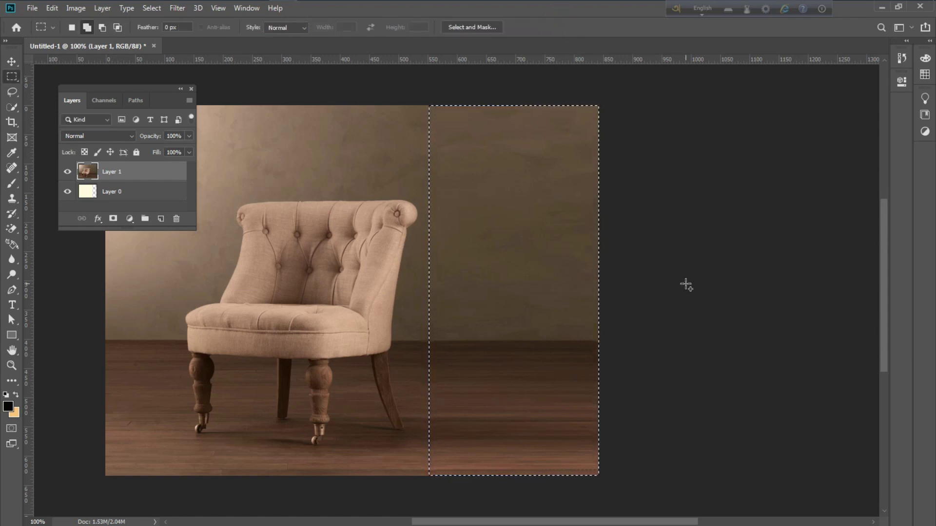
Step: Deselect, then move the Layers panel to the right side of the workspace
{"action": "key", "text": "ctrl+d"}
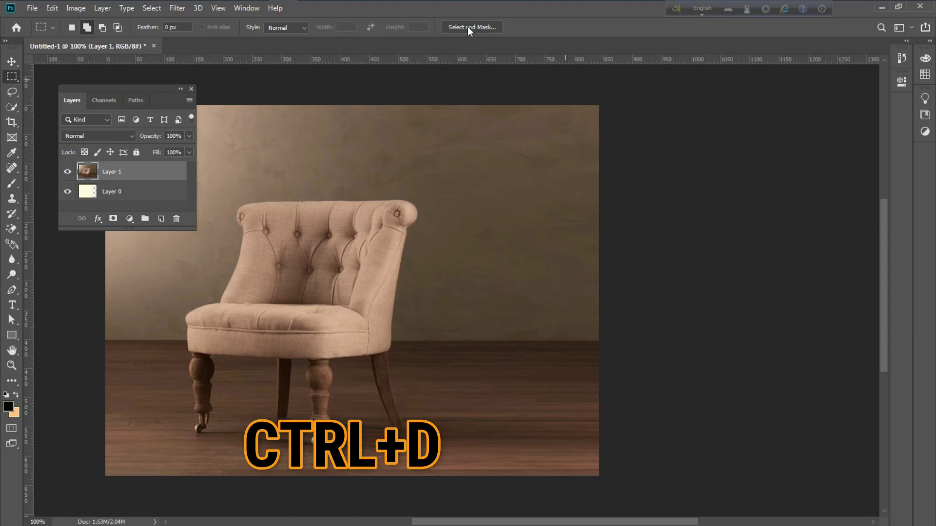
{"action": "mouse_move", "coordinate": [119, 87]}
{"action": "left_mouse_down"}
{"action": "mouse_move", "coordinate": [696, 146]}
{"action": "mouse_move", "coordinate": [689, 132]}
{"action": "left_mouse_up"}
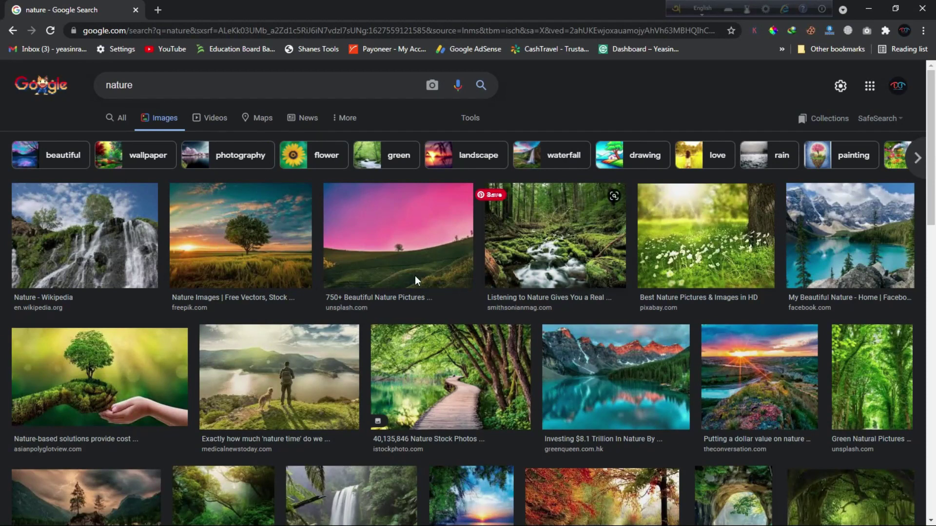
{"action": "mouse_move", "coordinate": [241, 236]}
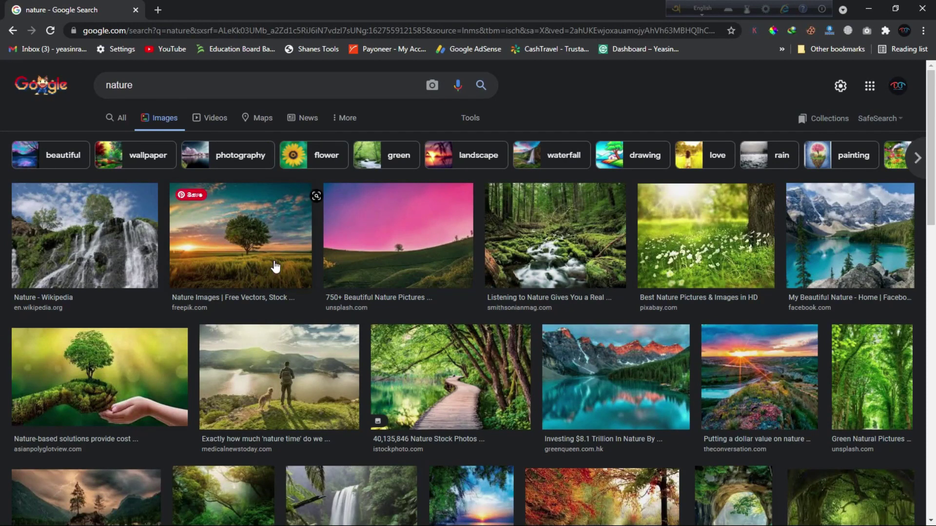
Step: Preview the lone sunset tree result and copy the image from its context menu
{"action": "left_click", "coordinate": [236, 244]}
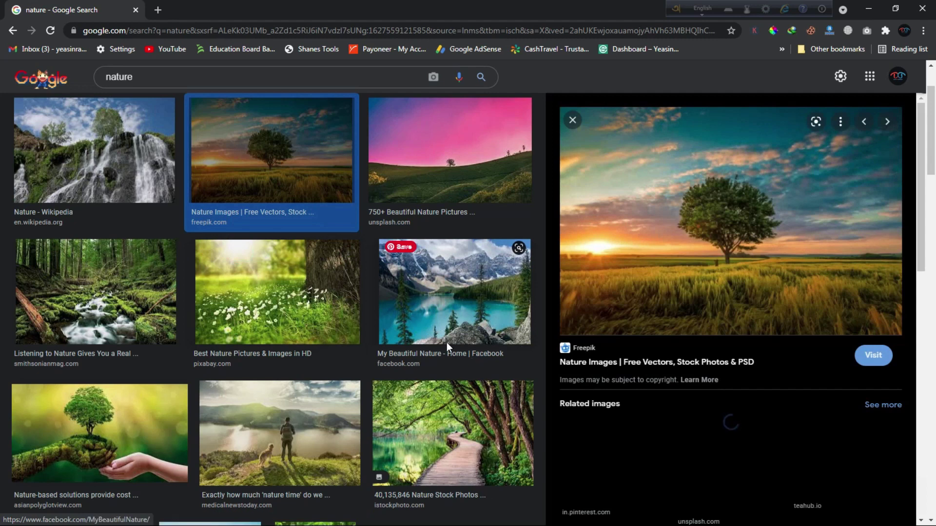
{"action": "mouse_move", "coordinate": [730, 221]}
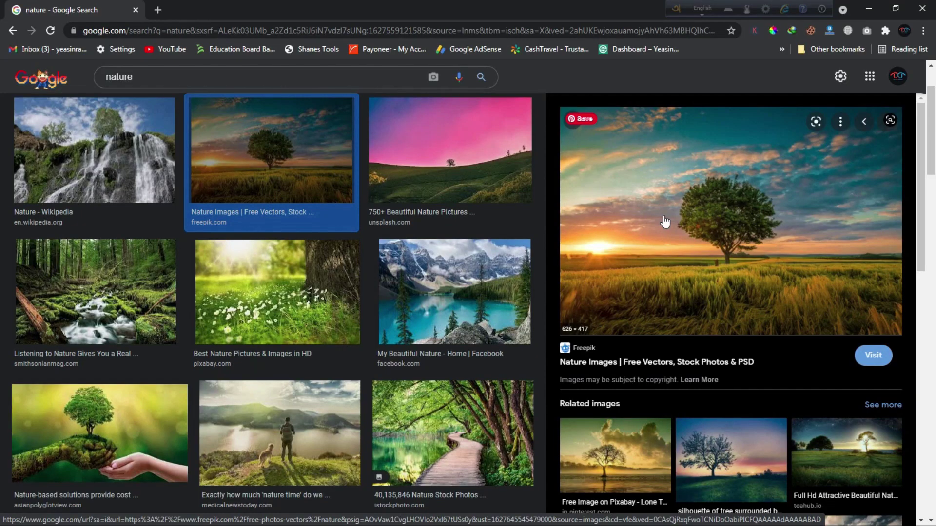
{"action": "right_click", "coordinate": [670, 191]}
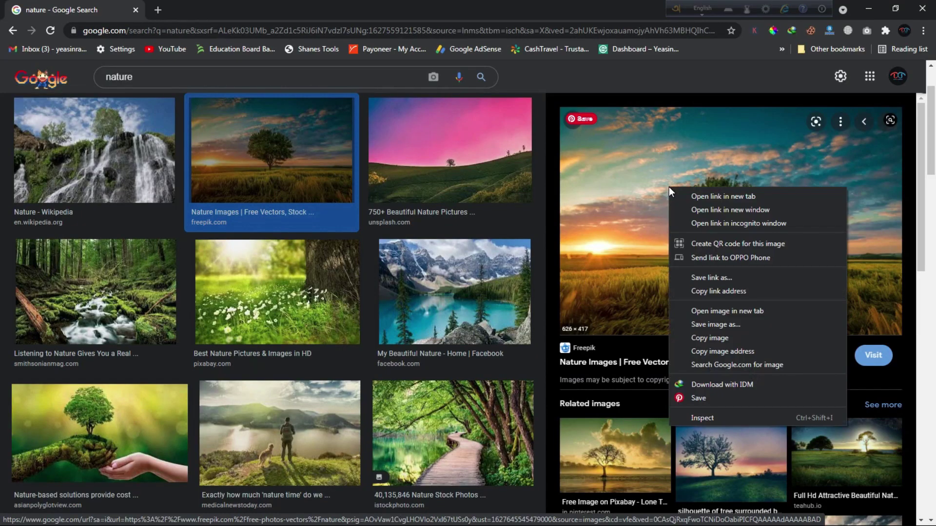
{"action": "left_click", "coordinate": [697, 338]}
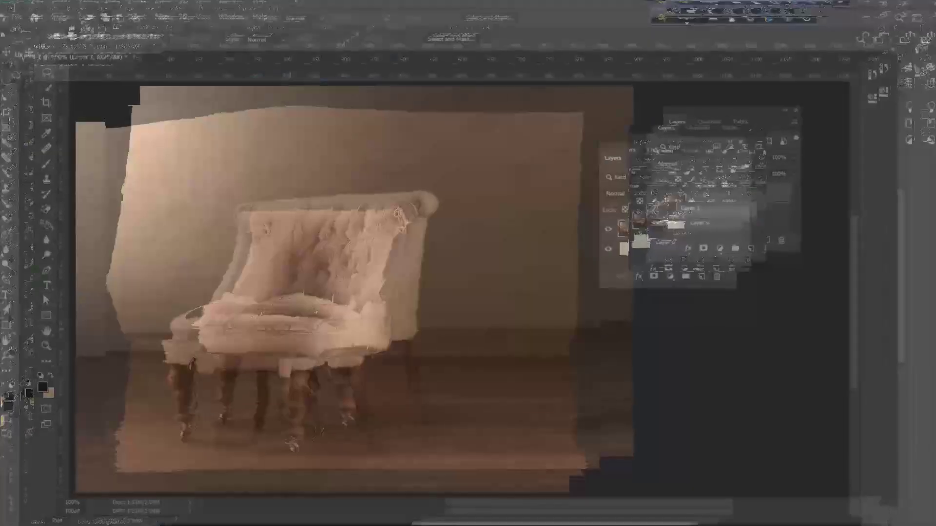
Step: Create a new document from the Clipboard preset (626 × 417 px) and move the Layers panel aside
{"action": "left_click", "coordinate": [31, 9]}
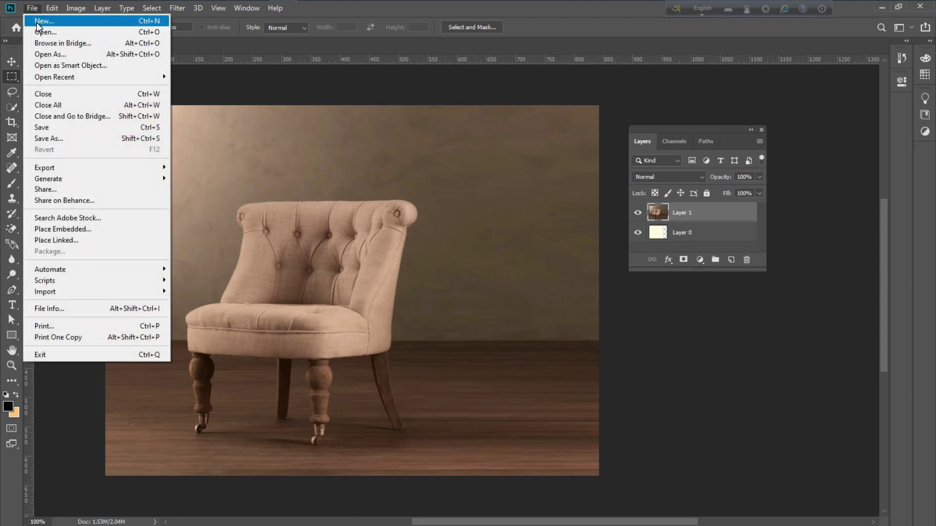
{"action": "left_click", "coordinate": [38, 22]}
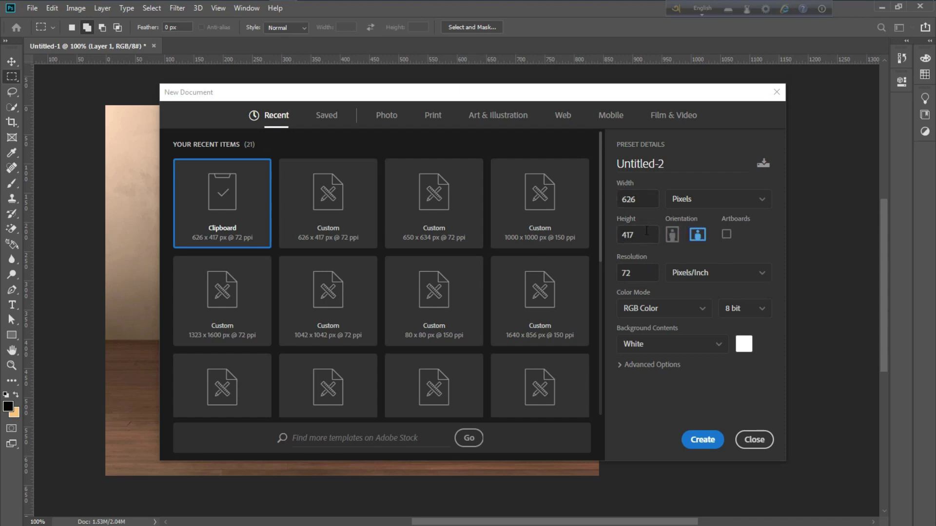
{"action": "left_click", "coordinate": [697, 440]}
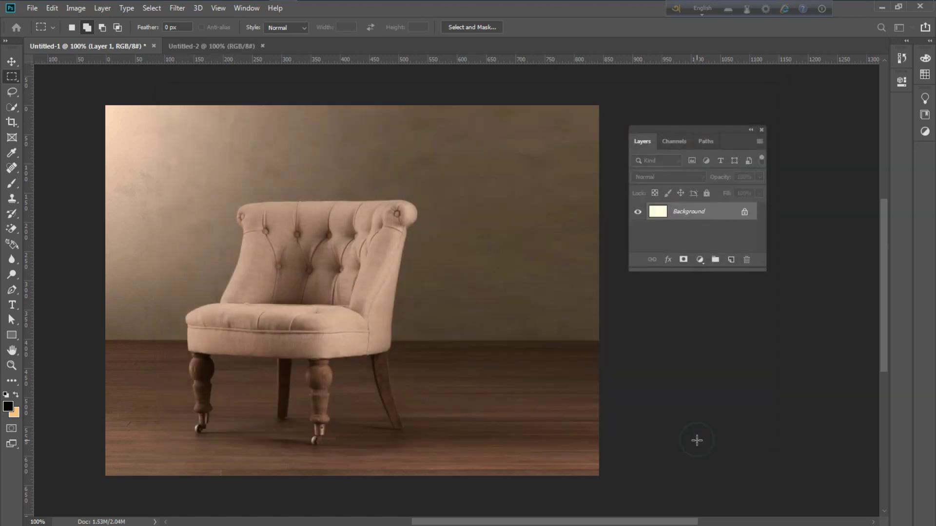
{"action": "left_click_drag", "start_coordinate": [677, 128], "coordinate": [727, 128]}
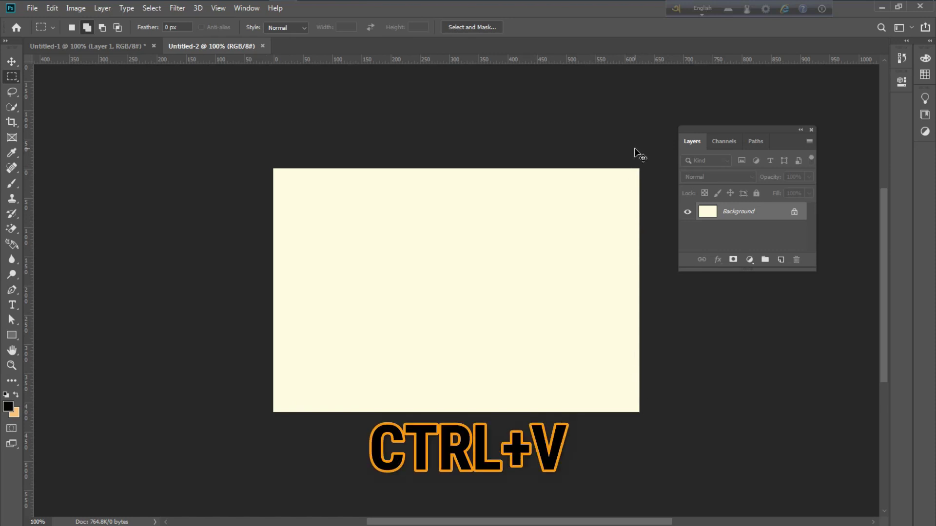
Step: Paste the copied sunset tree photo into Untitled-2 with Ctrl+V
{"action": "key", "text": "ctrl+v"}
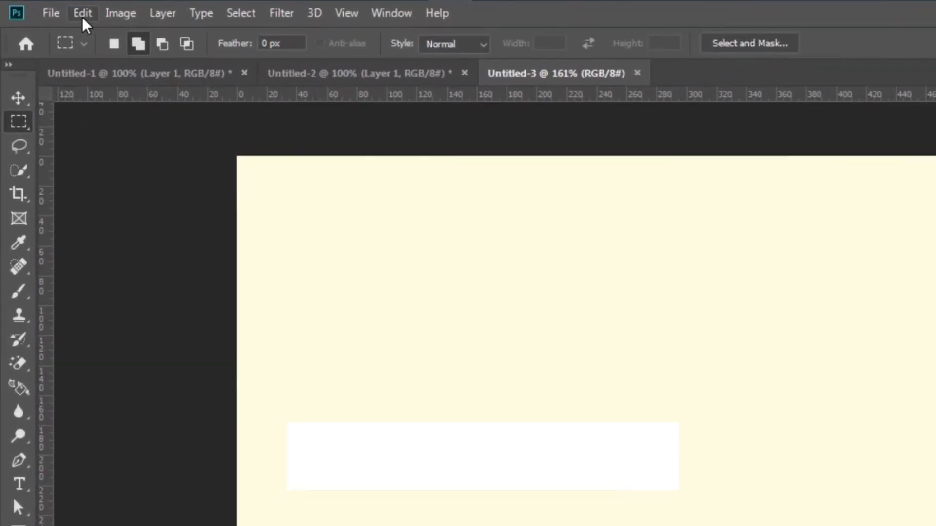
Step: Set History States to 100 in the Performance preferences and confirm with OK
{"action": "left_click", "coordinate": [58, 10]}
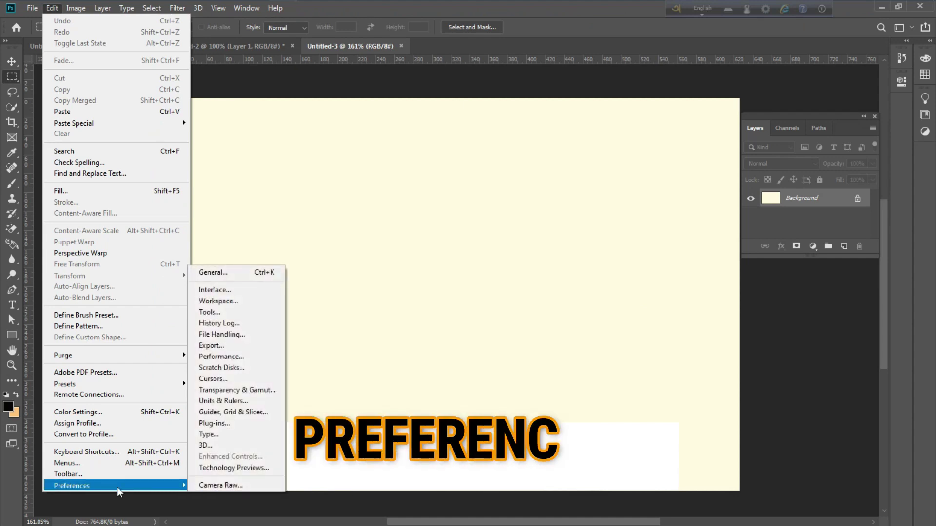
{"action": "mouse_move", "coordinate": [71, 485]}
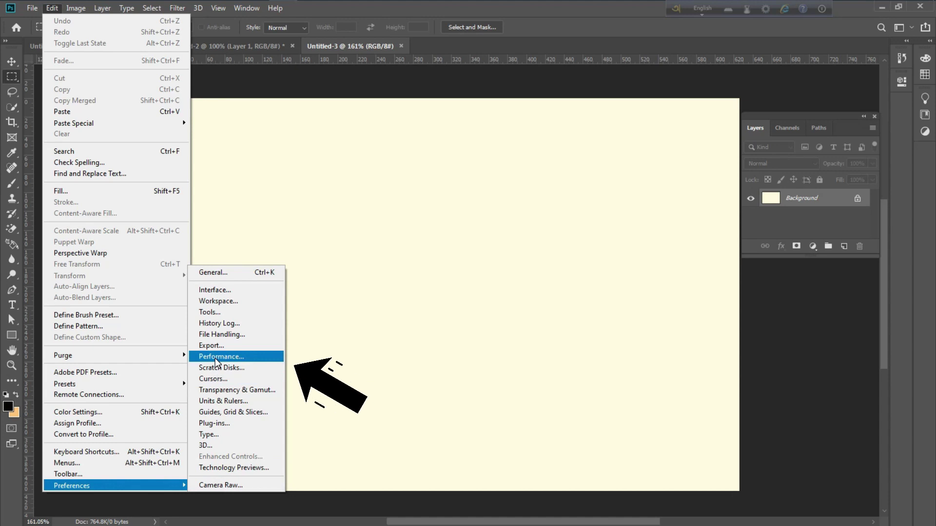
{"action": "left_click", "coordinate": [215, 357]}
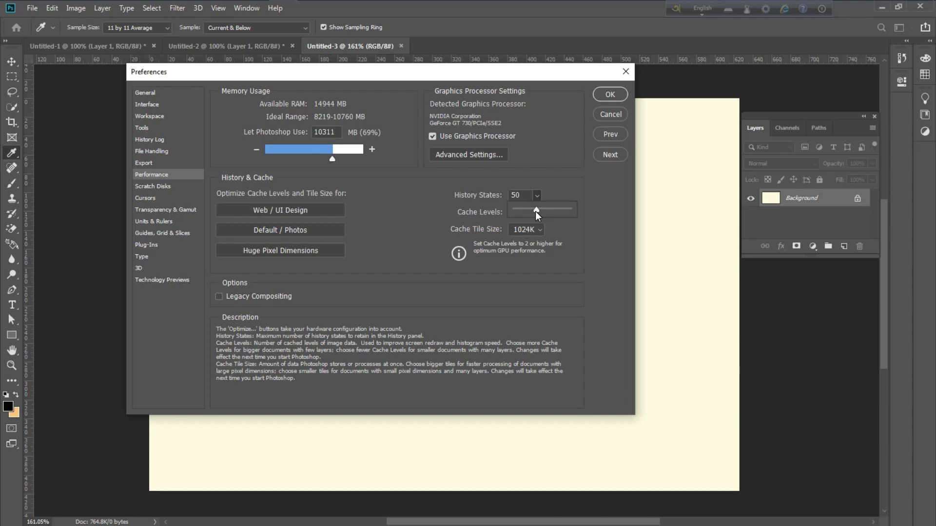
{"action": "left_click_drag", "start_coordinate": [535, 212], "coordinate": [580, 217]}
{"action": "left_click_drag", "start_coordinate": [566, 208], "coordinate": [503, 215]}
{"action": "double_click", "coordinate": [516, 196]}
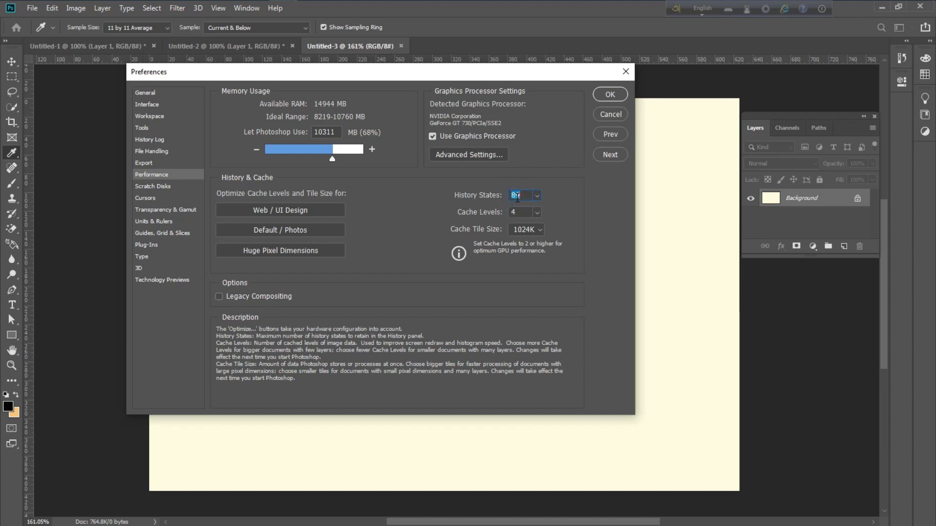
{"action": "key", "text": "BackSpace"}
{"action": "type", "text": "100"}
{"action": "left_click", "coordinate": [611, 94]}
{"action": "key", "text": "m"}
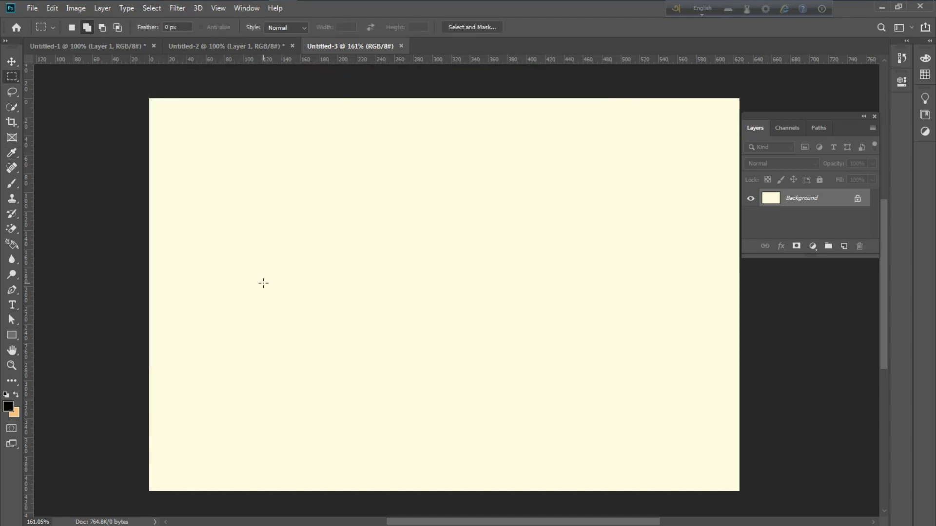